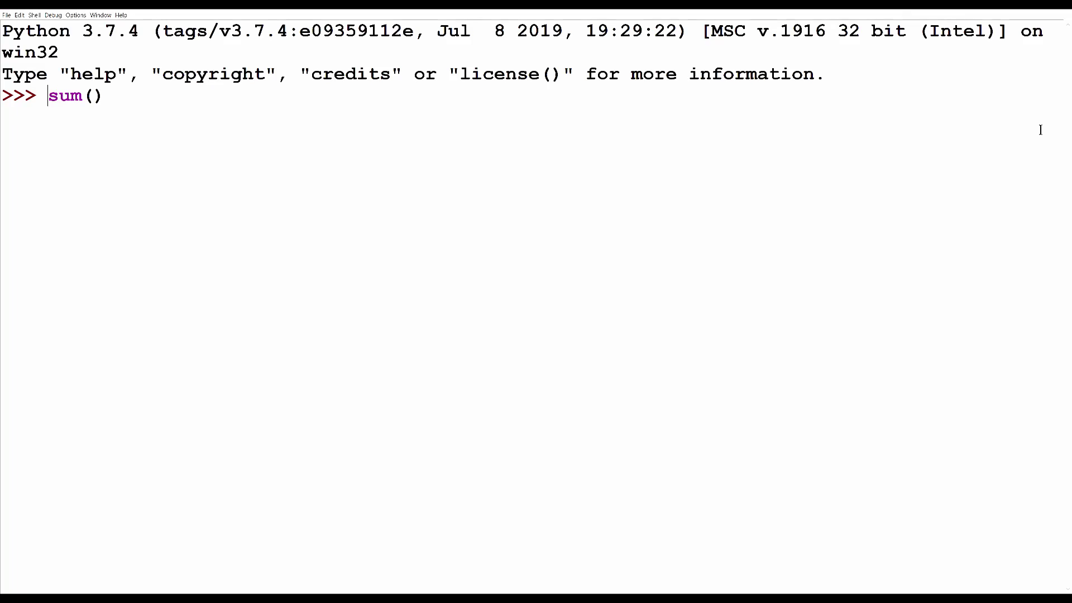
Enter sum([1, 2, 3, 4, 5], -1) at the prompt and run it, returning 14
key(Right)
key(Right)
key(Left)
key(shift+Right)
key(shift+Right)
key(Right)
text([])
key(Left)
text(1)
text(, 2, 3)
text(, 4, )
text(5)
key(Right)
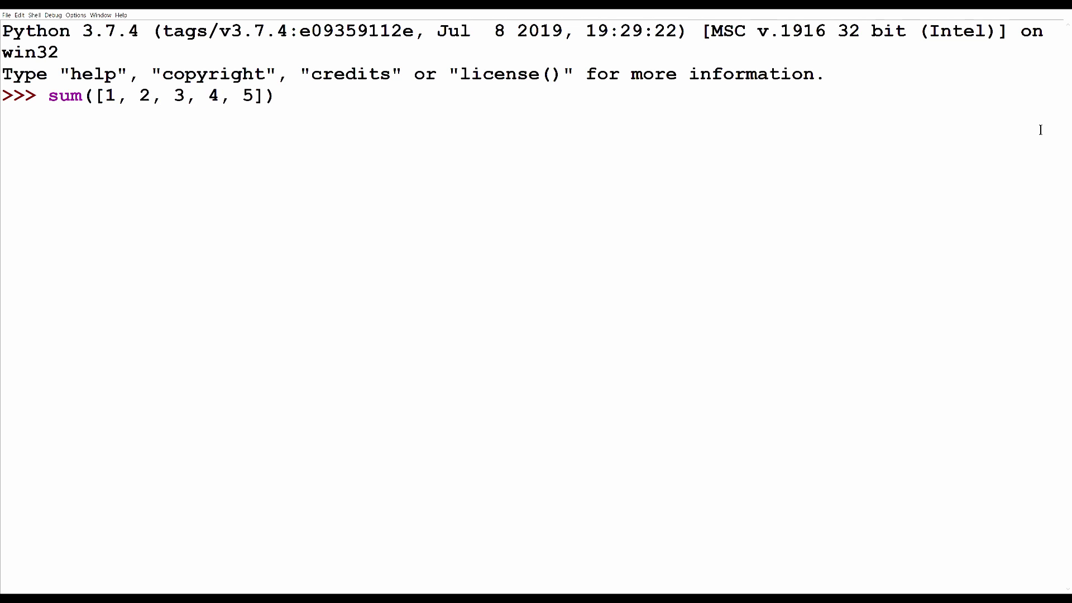
text(, )
text(-1)
key(Return)
Highlight the start value -1 and the result 14, then return to the empty prompt
drag(287, 96, 313, 96)
click(316, 94)
drag(25, 116, 2, 116)
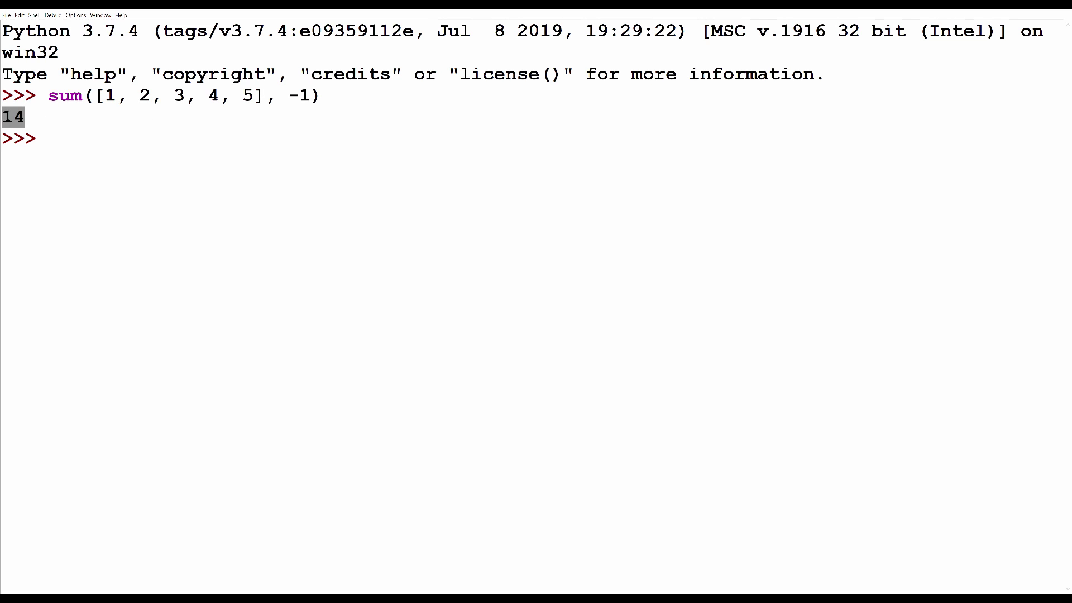
click(3, 117)
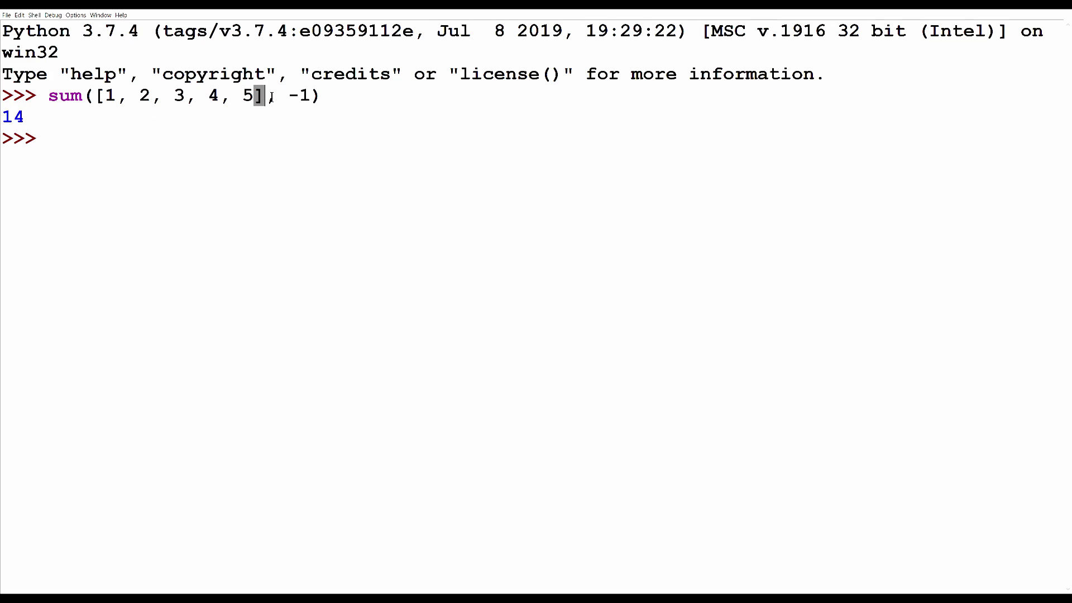
drag(287, 95, 311, 96)
click(312, 95)
click(96, 147)
text(x = )
text([])
Assign x = [1, 2, 3], then rerun the recalled sum call as sum(x, -1), returning 5
key(Left)
text(1, 2)
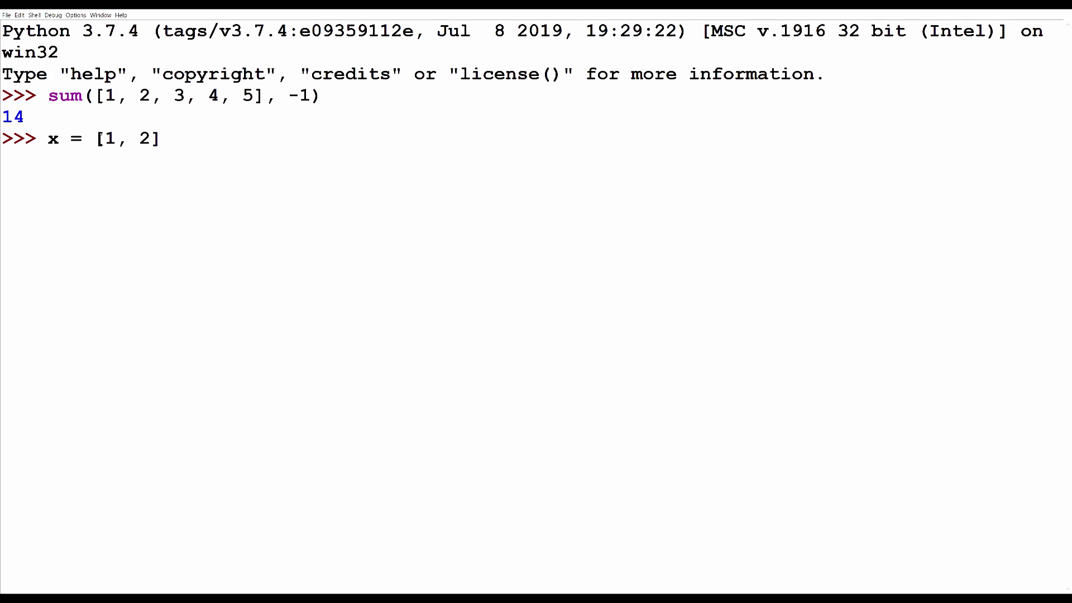
text(, 3)
key(Return)
key(alt+p)
key(alt+p)
key(Left)
key(Left)
key(Left)
key(BackSpace)
key(BackSpace)
key(BackSpace)
key(BackSpace)
key(BackSpace)
key(BackSpace)
key(BackSpace)
key(BackSpace)
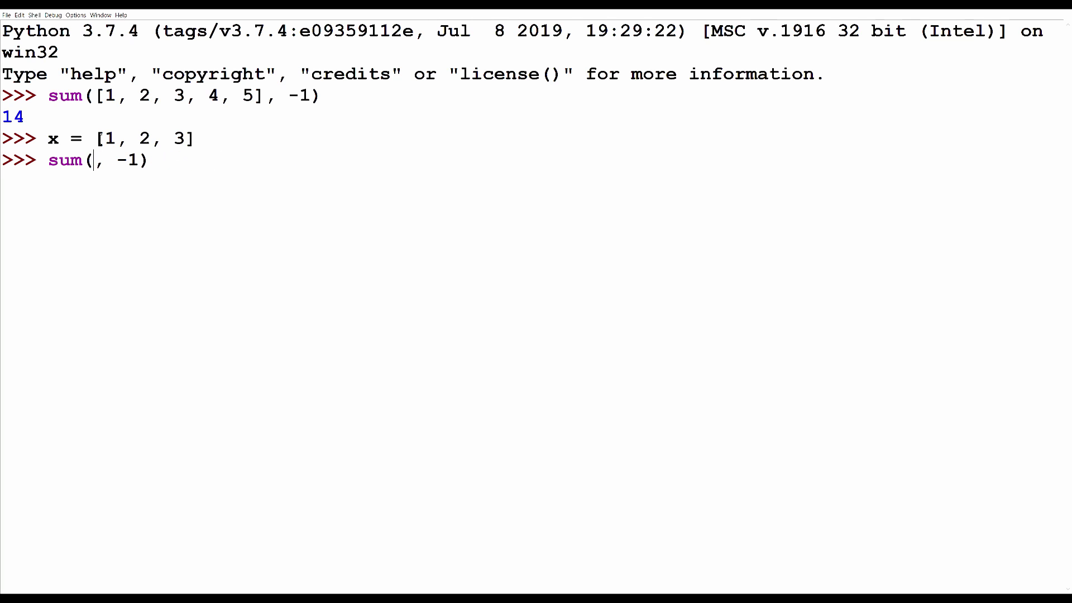
text(x)
key(Right)
key(Right)
key(Return)
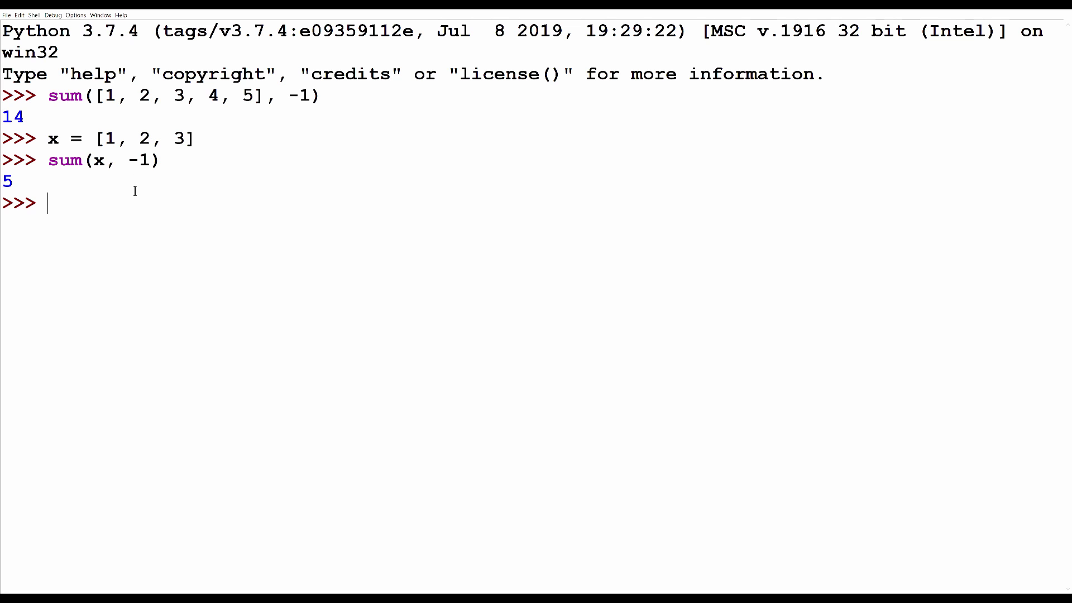
key(alt+p)
key(alt+p)
Redefine x as [1, 2, 'MSK'] and rerun sum(x, -1), raising an int/str TypeError
key(BackSpace)
text('')
text(MSK)
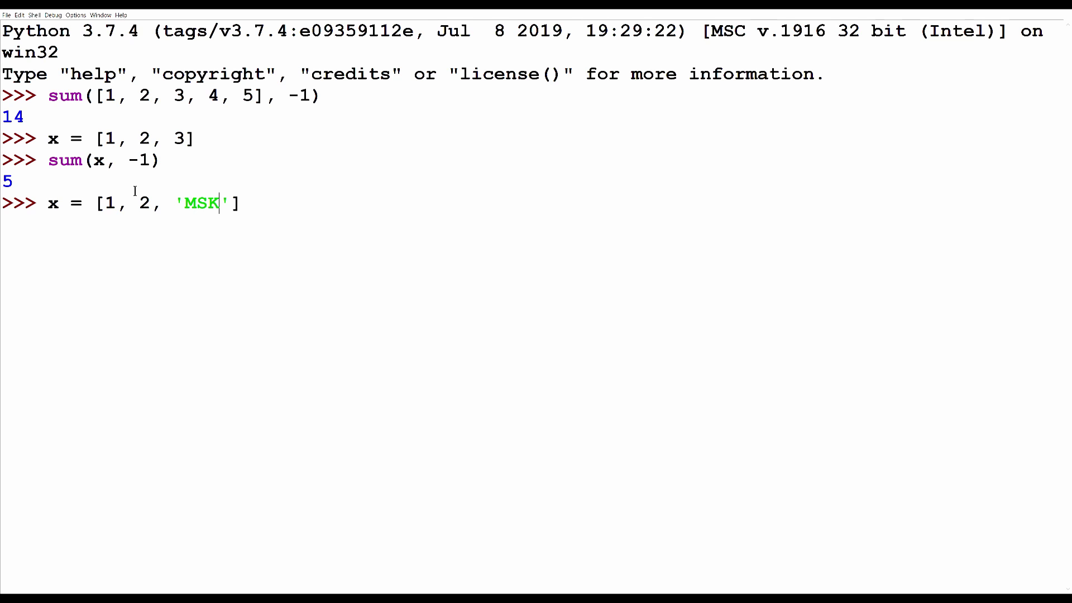
key(Return)
key(alt+p)
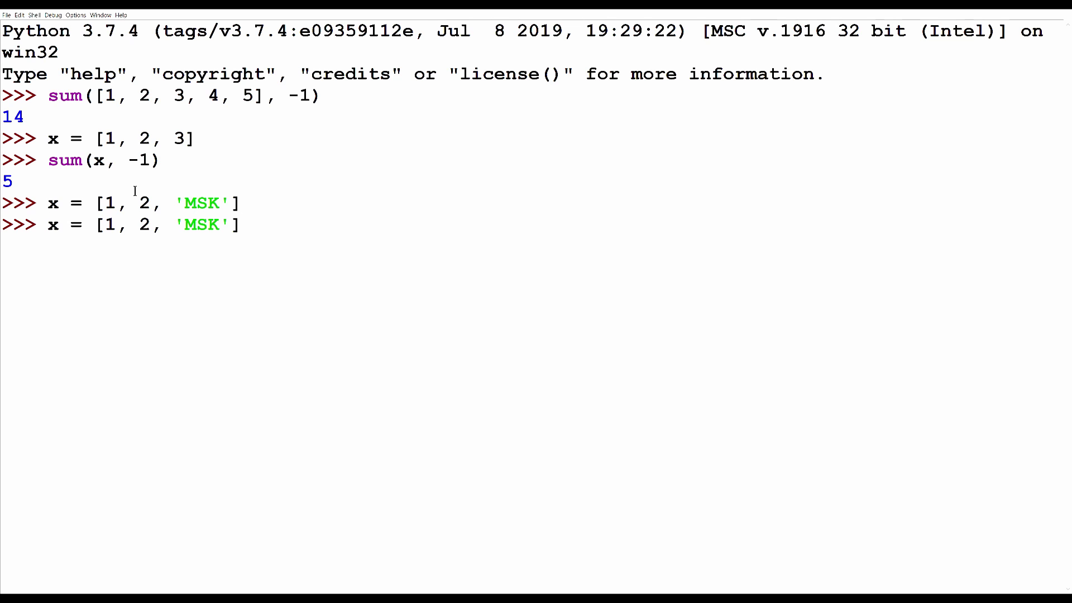
key(alt+p)
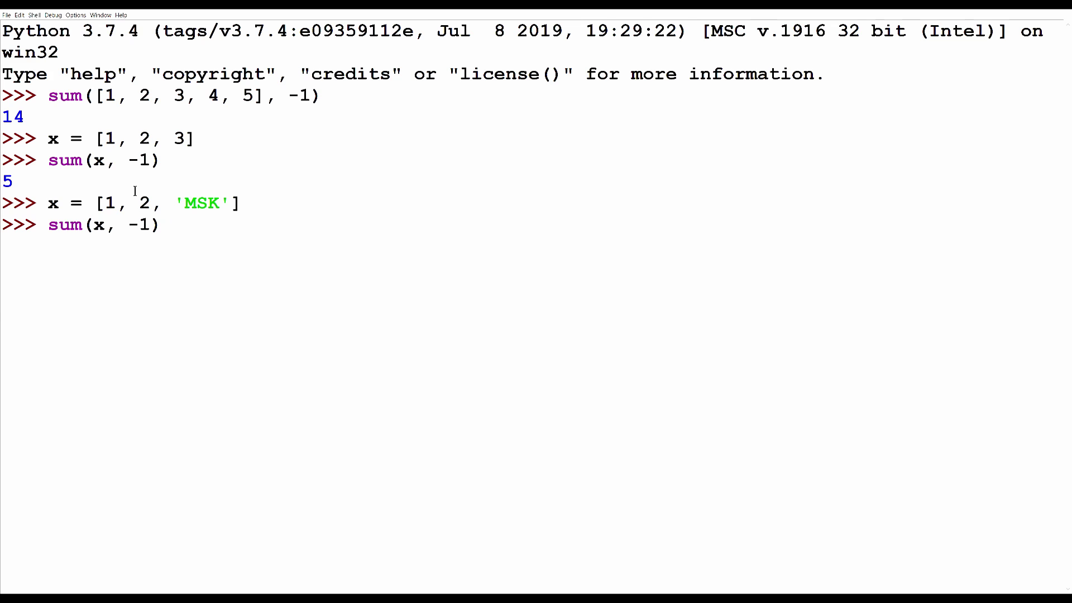
key(Return)
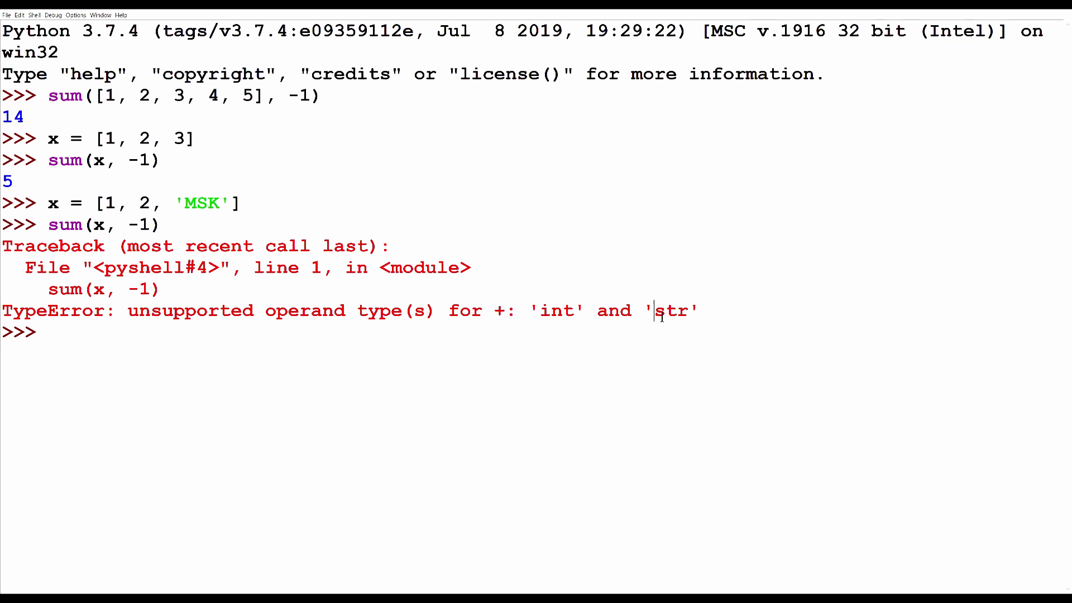
drag(655, 311, 687, 311)
click(132, 344)
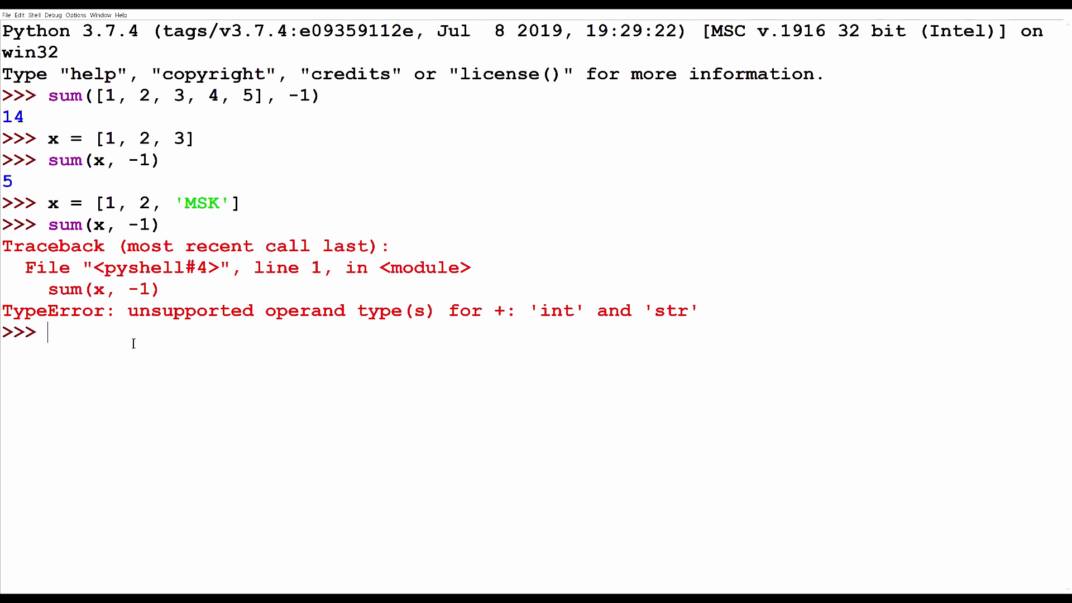